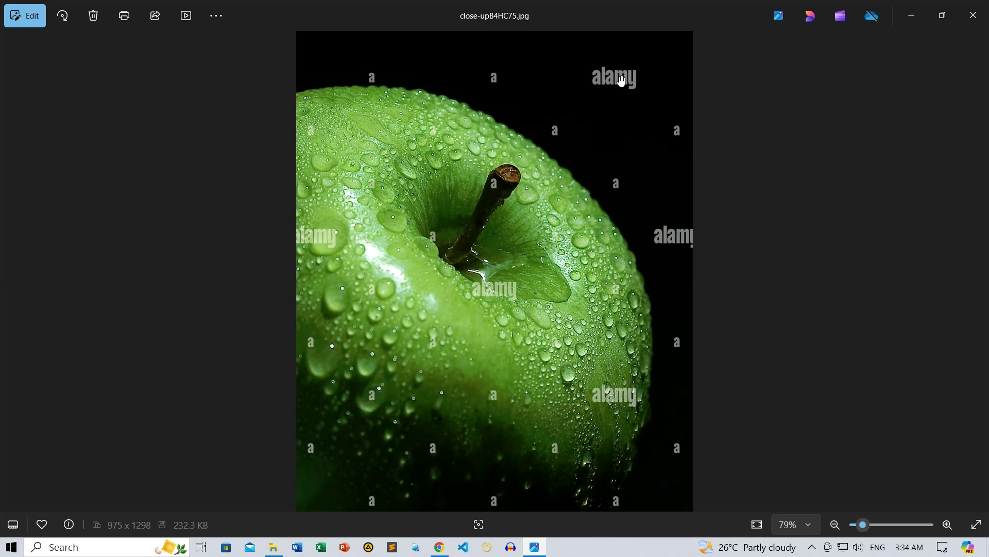
Pan and slightly zoom out the watermarked apple photo close-upB4HC75.jpg in Photos.
left_click_drag(623, 131, 626, 237)
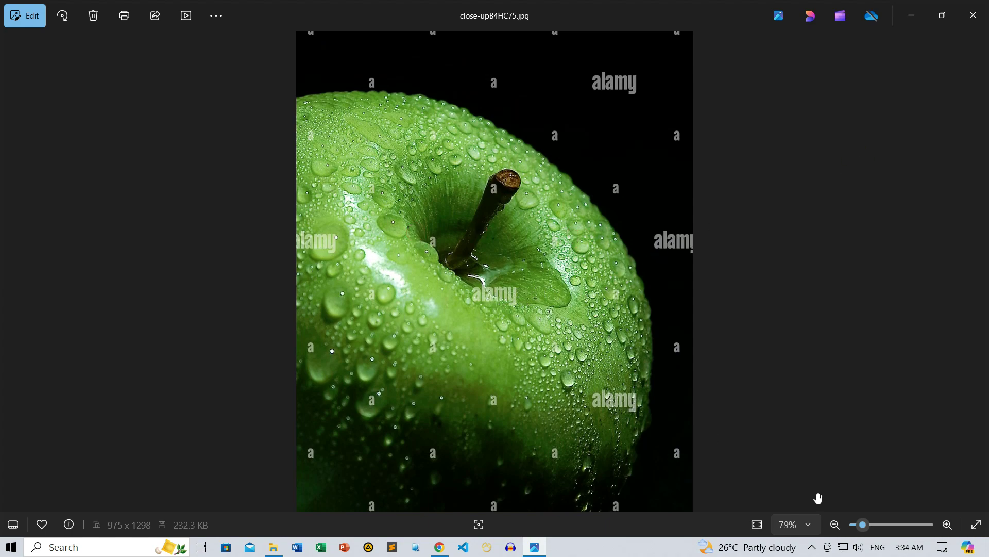
left_click(835, 524)
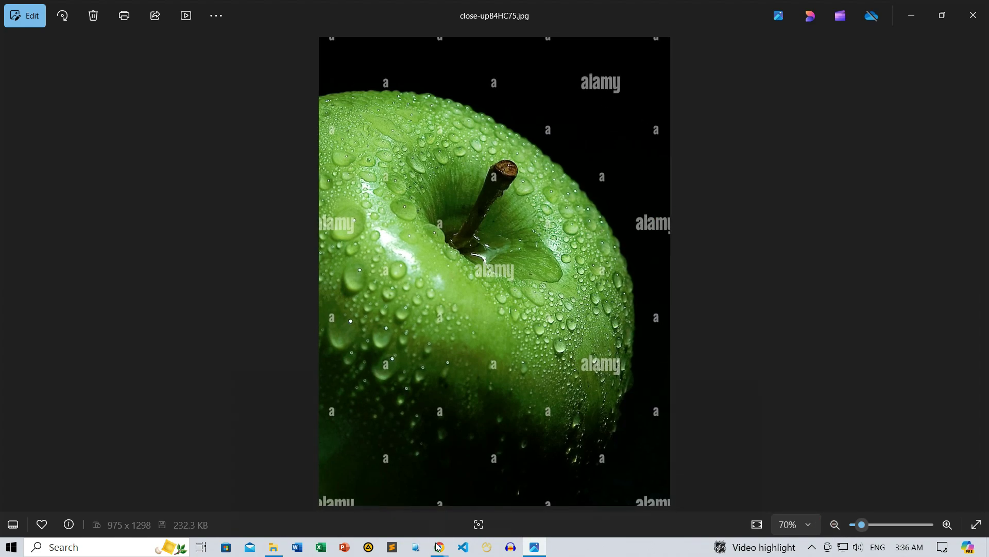
Load watermarkremover.io in the incognito browser window.
mouse_move(439, 547)
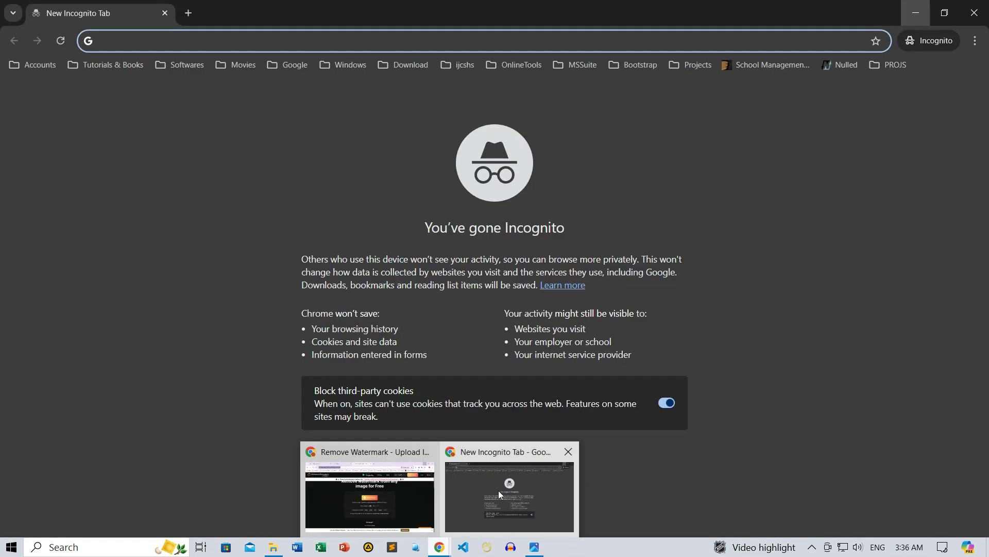
left_click(499, 492)
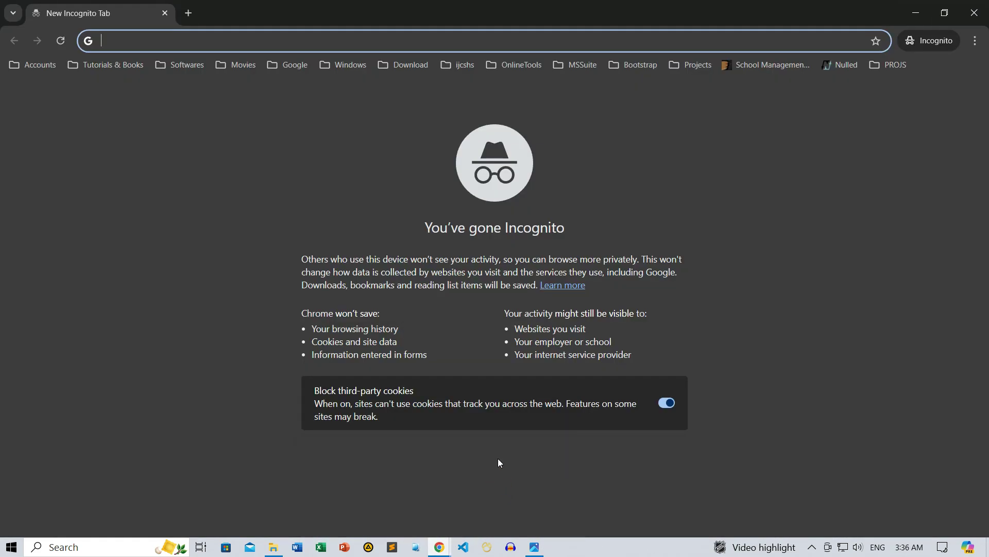
type("water")
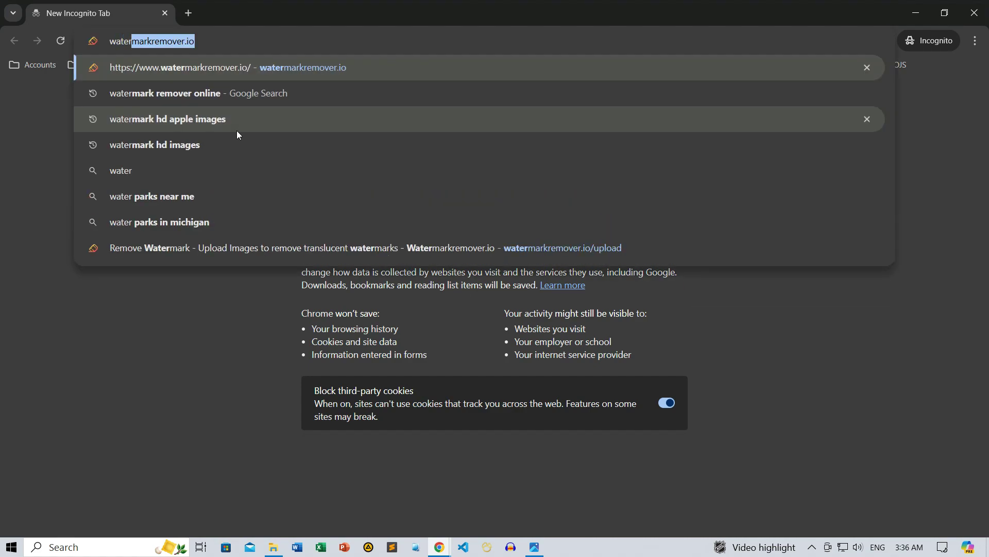
type("markrem")
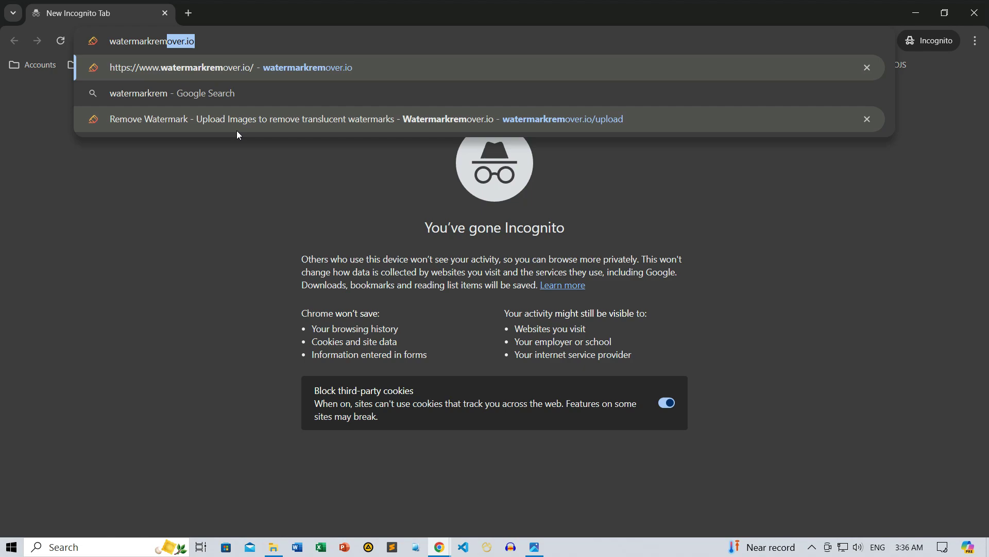
type("over.io")
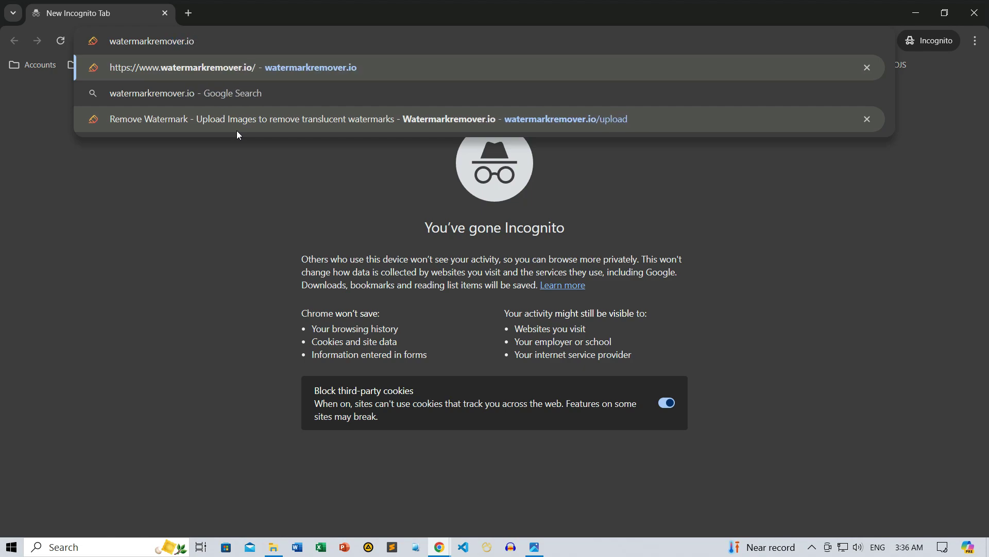
key("Return")
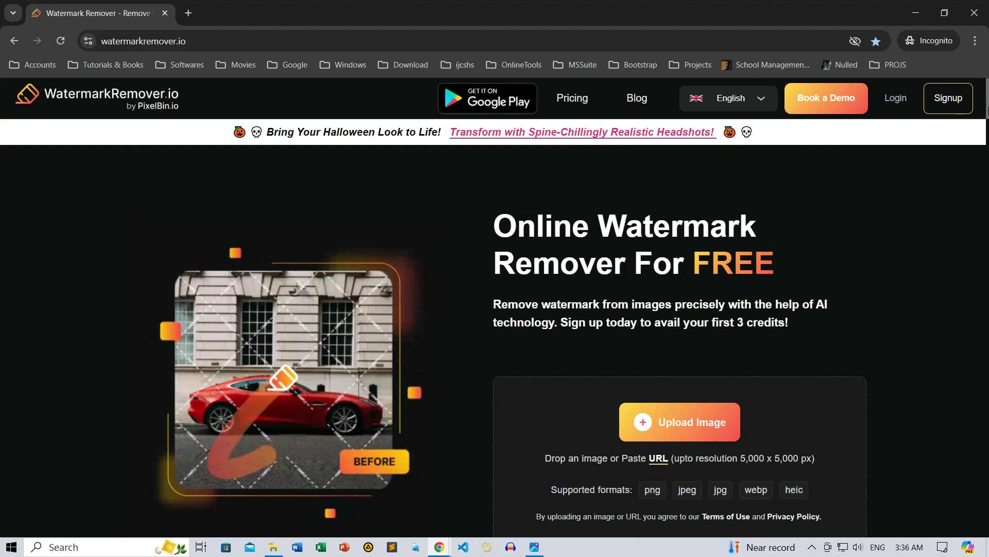
Scroll down and check the site's 5,000 x 5,000 px image size limit.
scroll(778, 366, "down", 2)
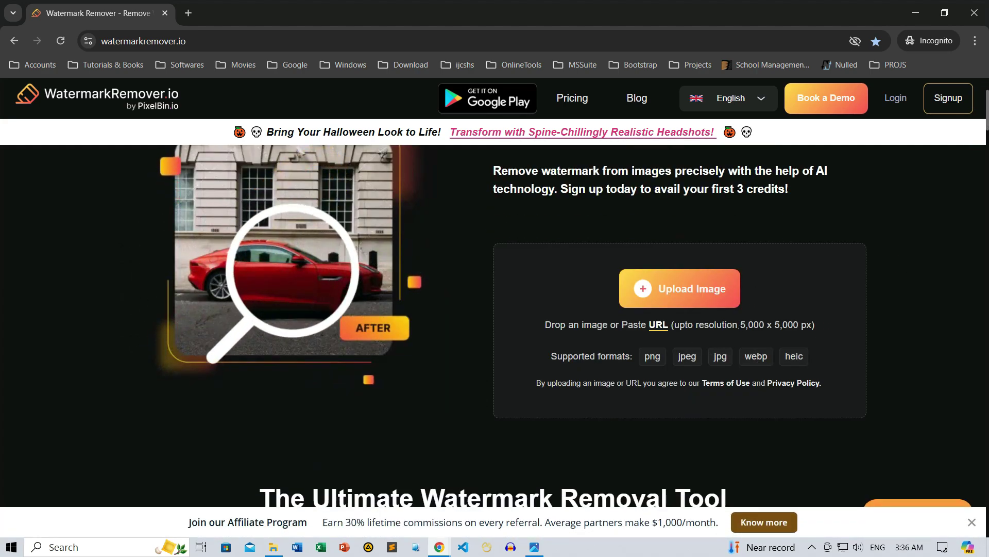
left_click_drag(738, 324, 811, 325)
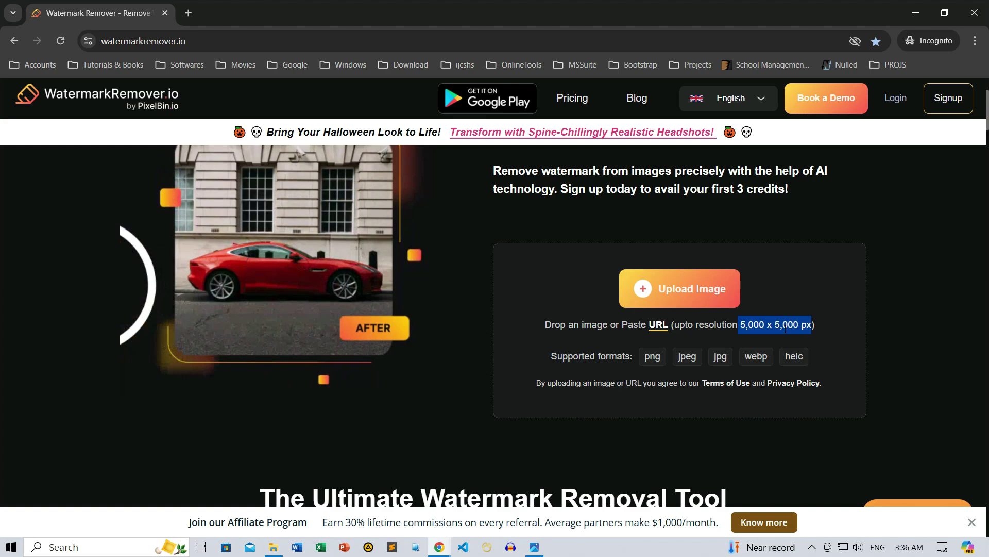
left_click(794, 338)
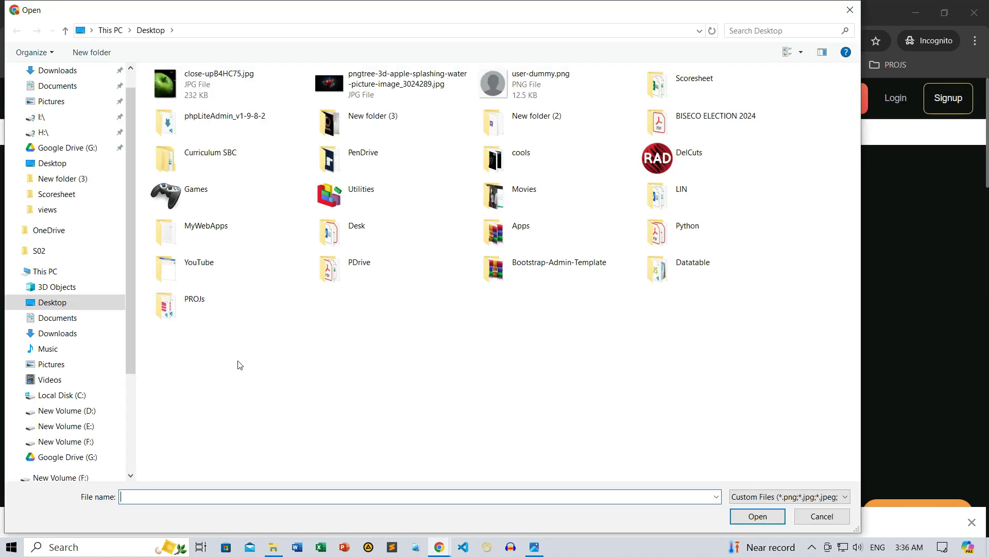
Pick close-upB4HC75.jpg from the Desktop, viewed as extra large icons, and upload it.
left_click(236, 99)
left_click(801, 52)
left_click(803, 103)
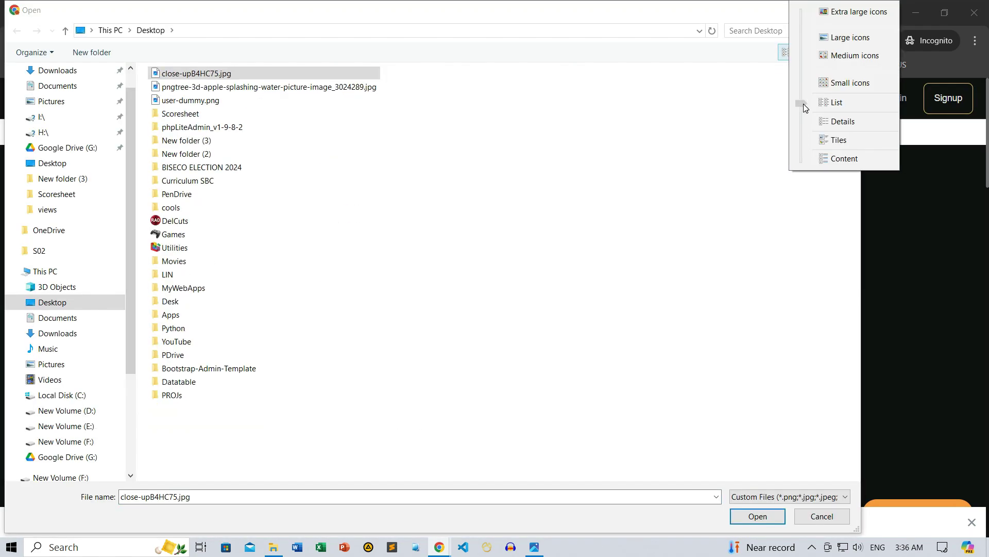
left_click_drag(803, 104, 803, 12)
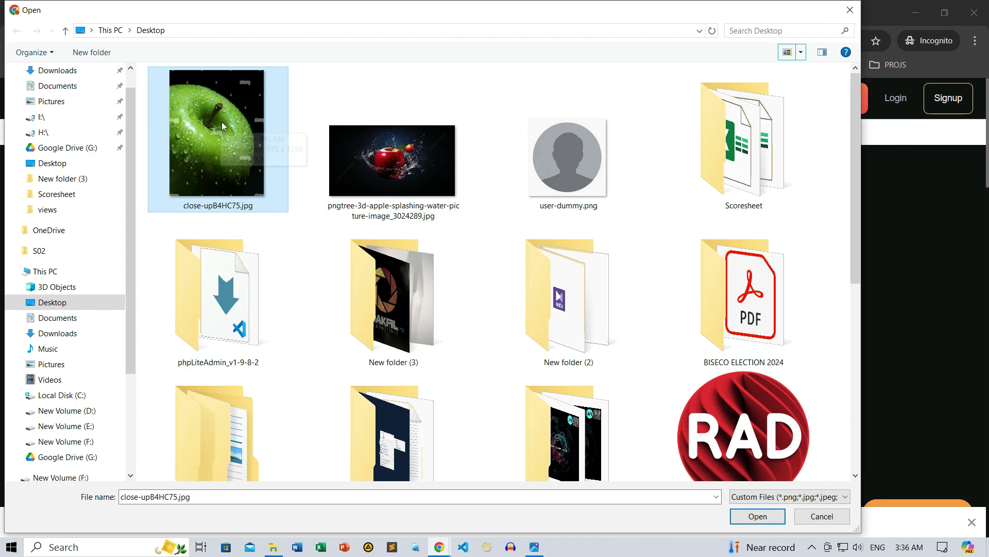
left_click(756, 521)
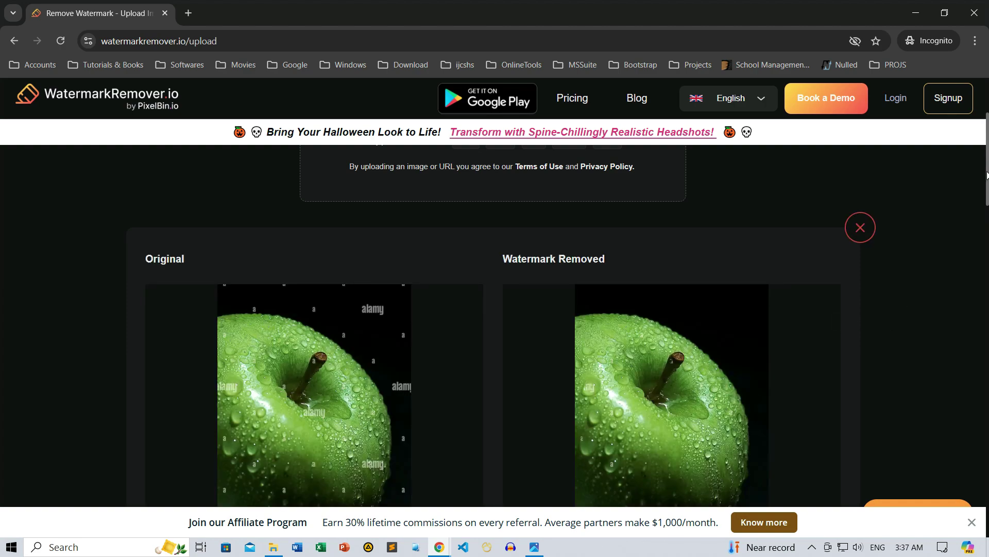
left_click_drag(987, 178, 987, 203)
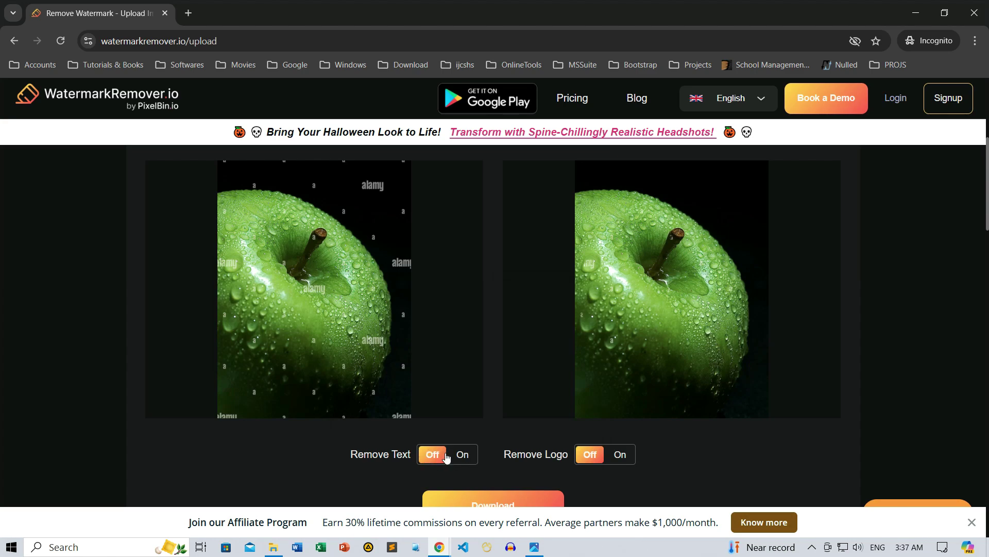
Switch Remove Text on and let the apple photo reprocess without the alamy text.
left_click(447, 456)
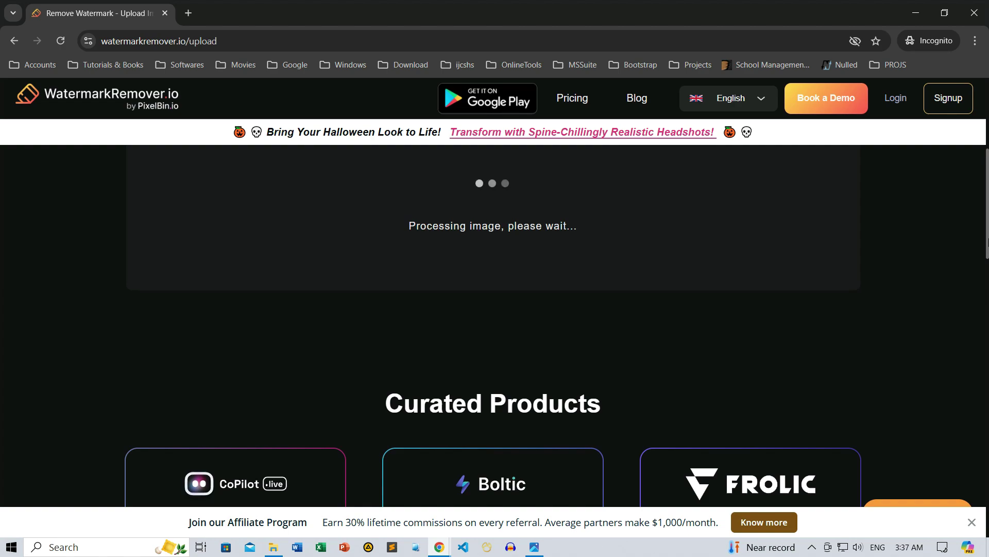
scroll(984, 199, "up", 3)
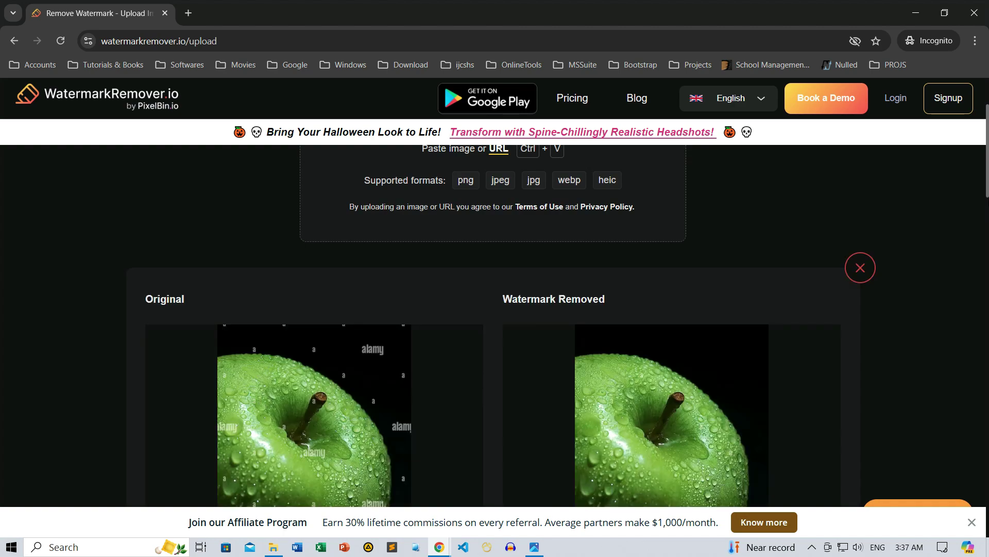
scroll(987, 193, "down", 3)
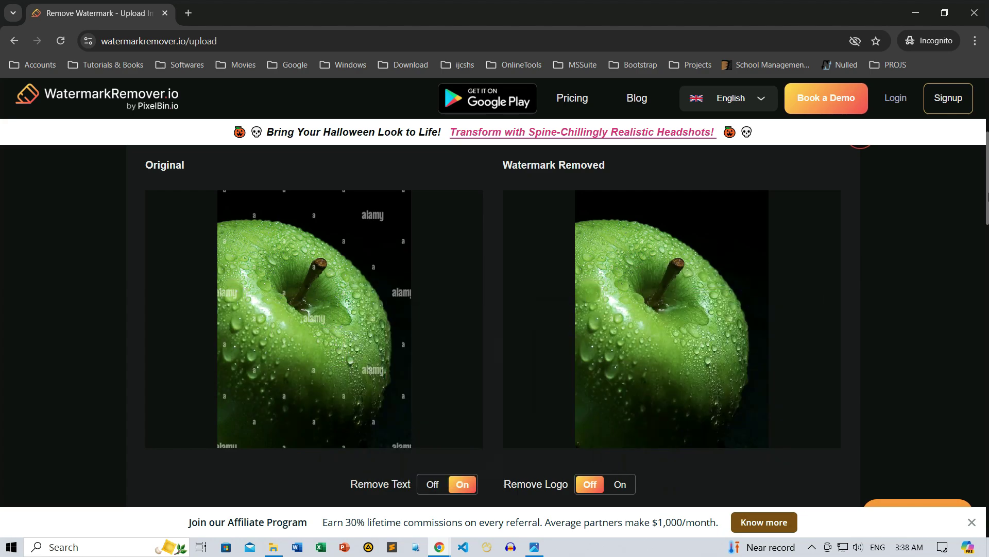
scroll(988, 207, "down", 2)
Save the cleaned apple to the Desktop as JPEG close-upB4HC75-EmJgcG6fD-transformed.jpeg.
mouse_move(988, 206)
left_mouse_down()
mouse_move(988, 247)
mouse_move(988, 196)
mouse_move(987, 218)
left_mouse_up()
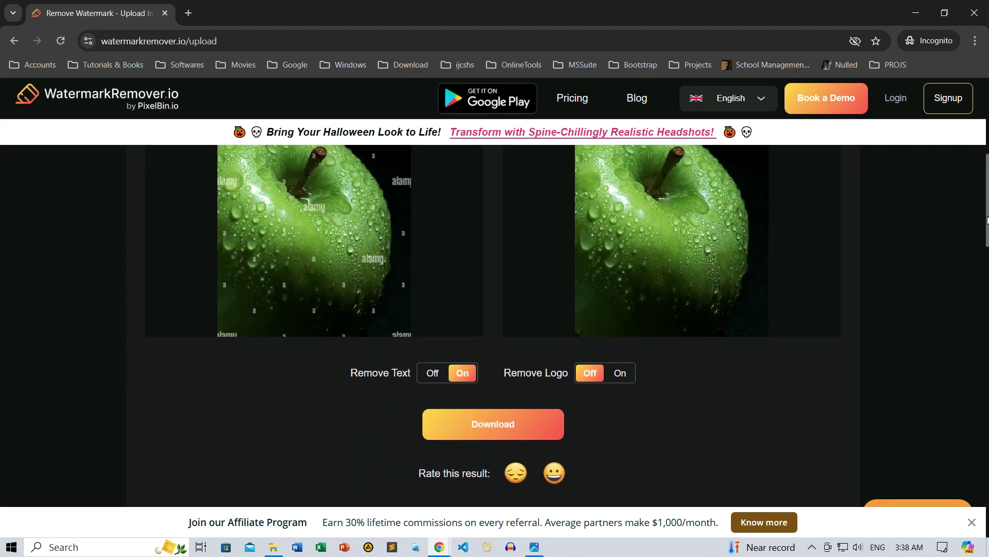
left_click(495, 425)
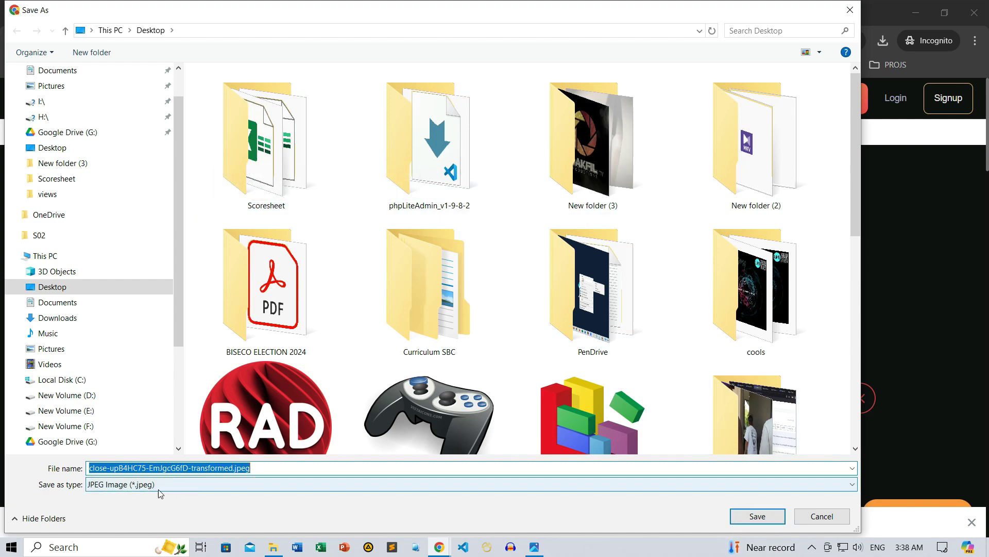
left_click(679, 486)
left_click(680, 487)
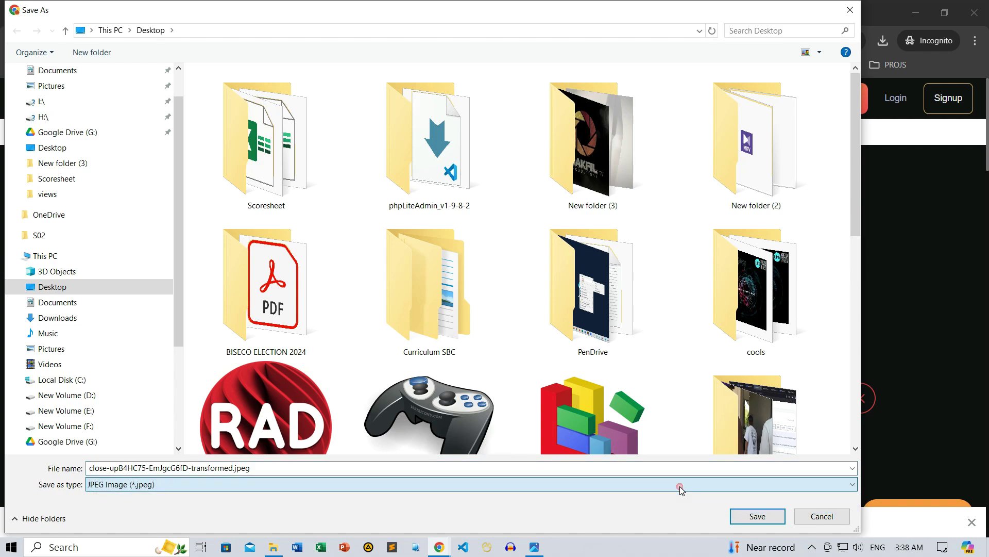
left_click(748, 513)
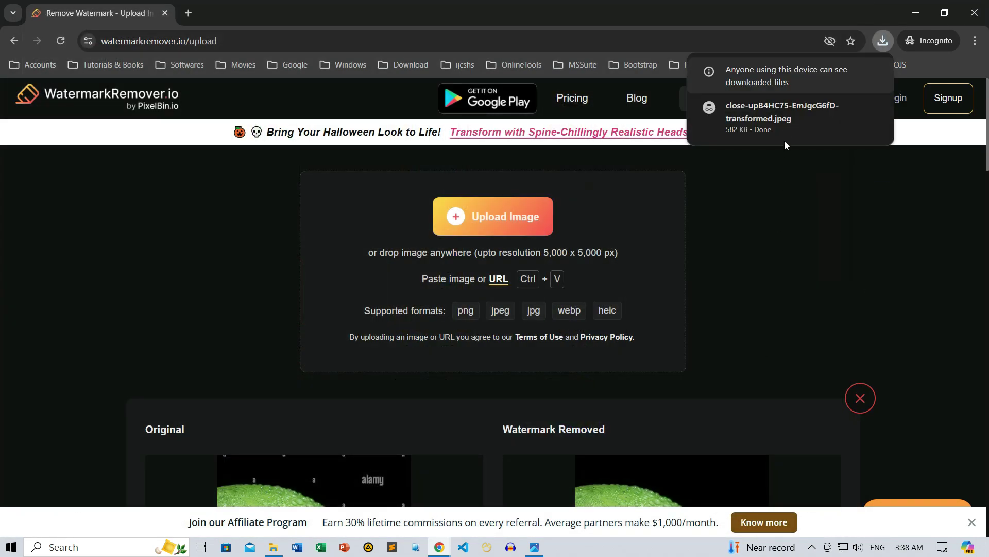
mouse_move(774, 121)
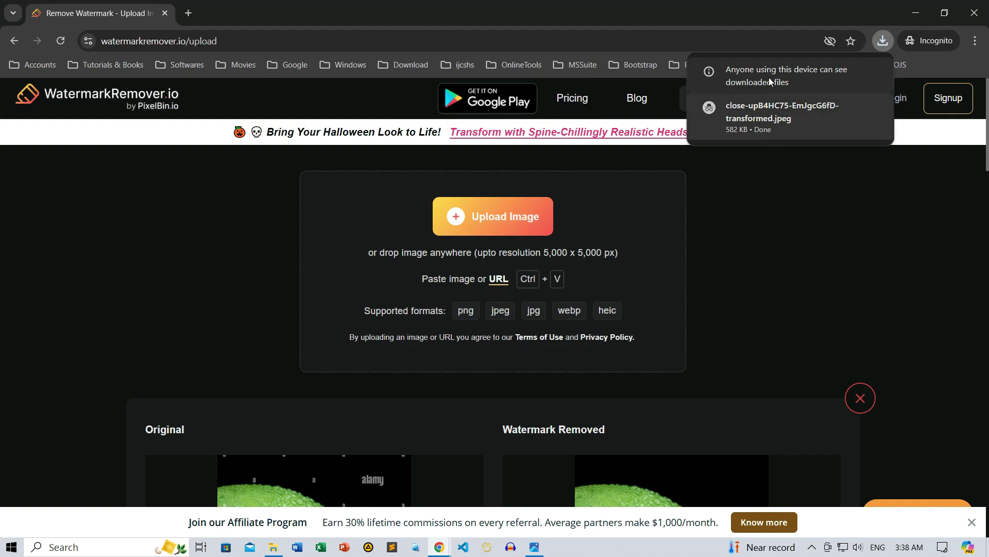
Open the cleaned download snapped to the right half, with the watermarked original on the left.
left_click(765, 120)
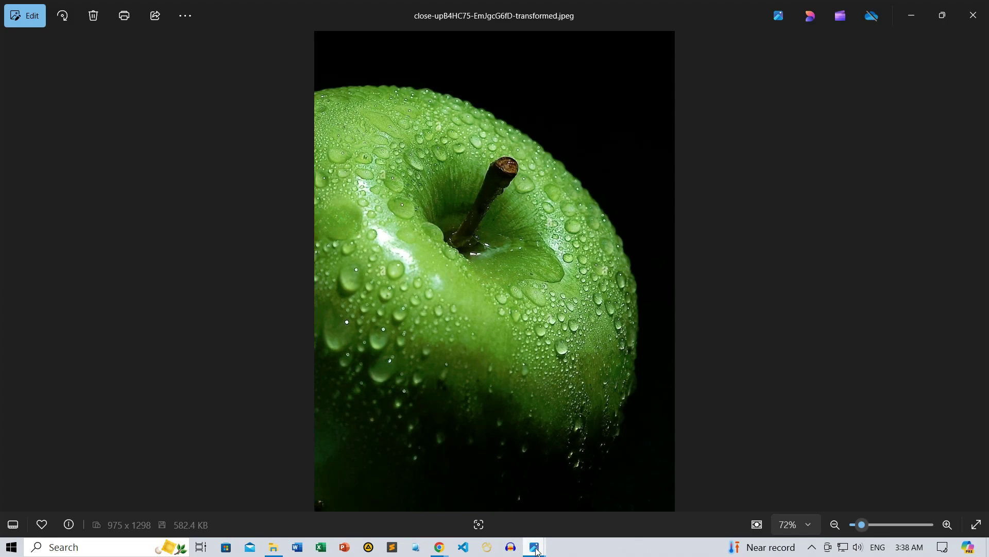
left_click_drag(642, 9, 986, 254)
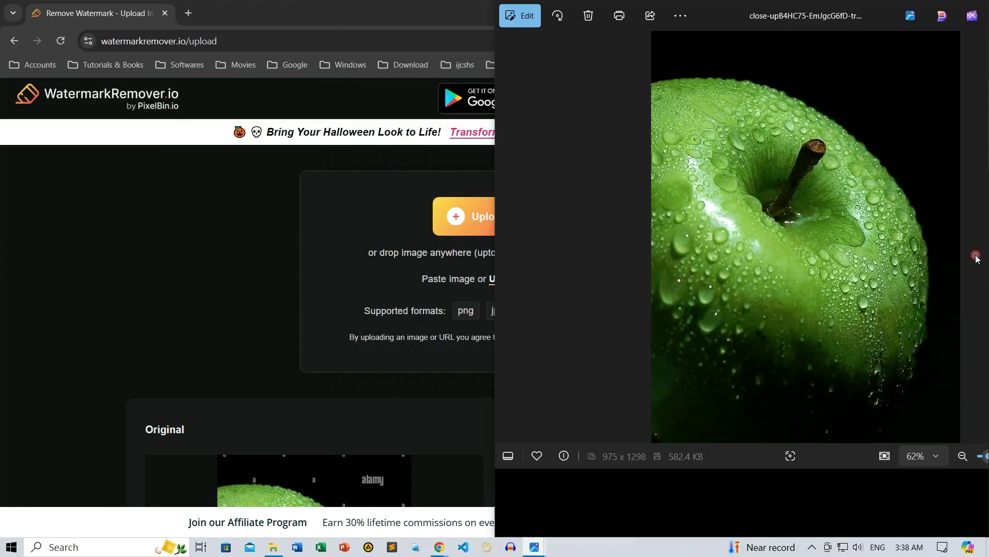
key("Escape")
key("alt+Tab")
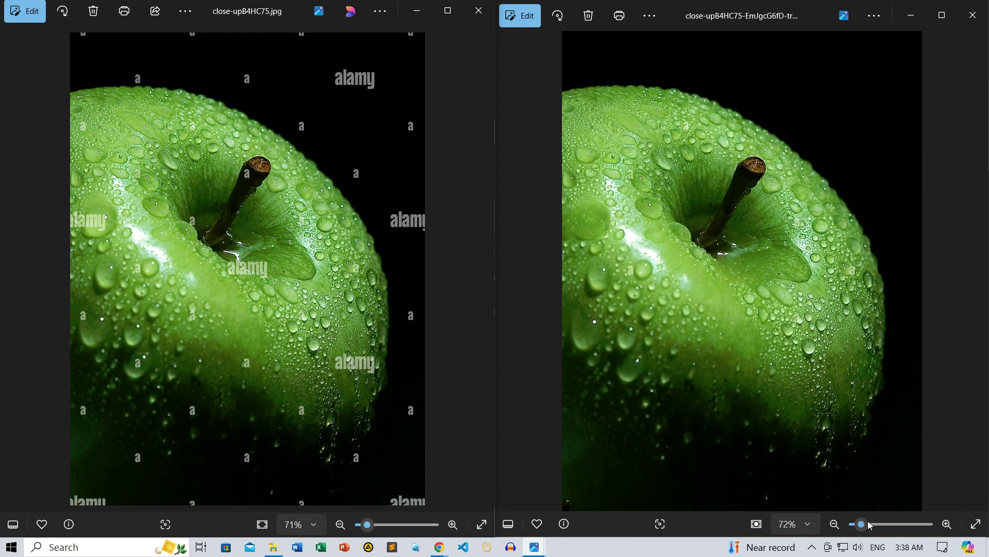
Zoom in on the cleaned apple to compare it against the watermarked original.
mouse_move(862, 524)
left_mouse_down()
mouse_move(875, 526)
mouse_move(852, 526)
mouse_move(862, 525)
left_mouse_up()
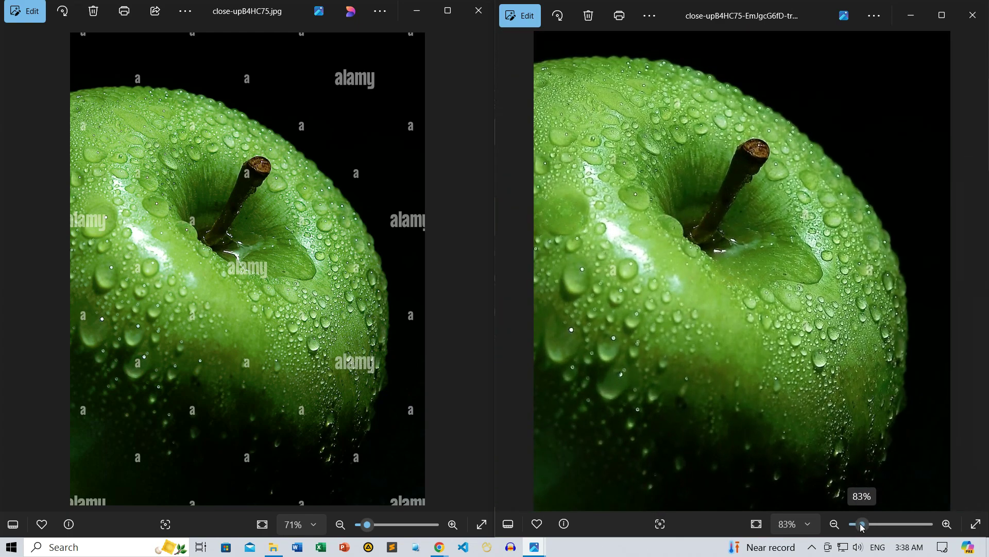
scroll(720, 227, "down", 1)
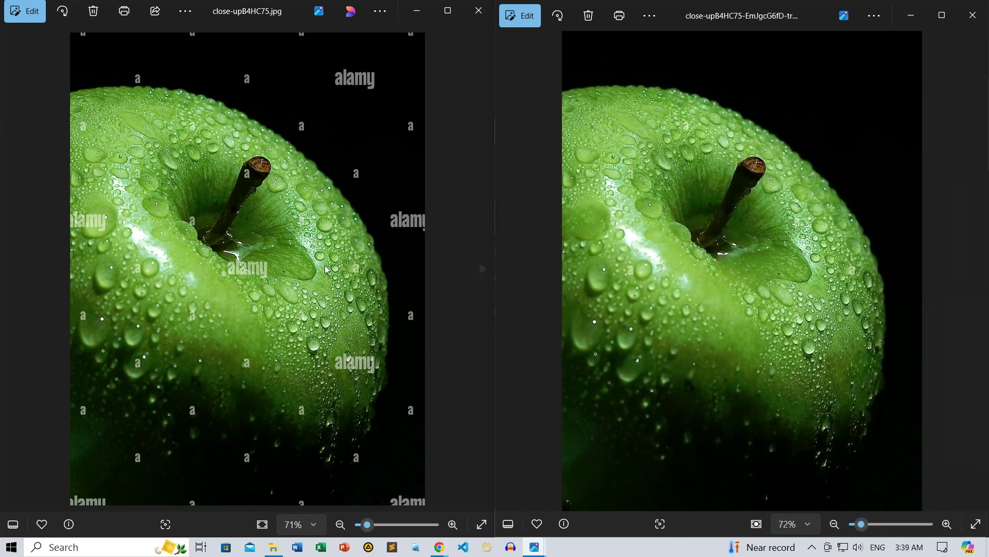
scroll(276, 240, "up", 1)
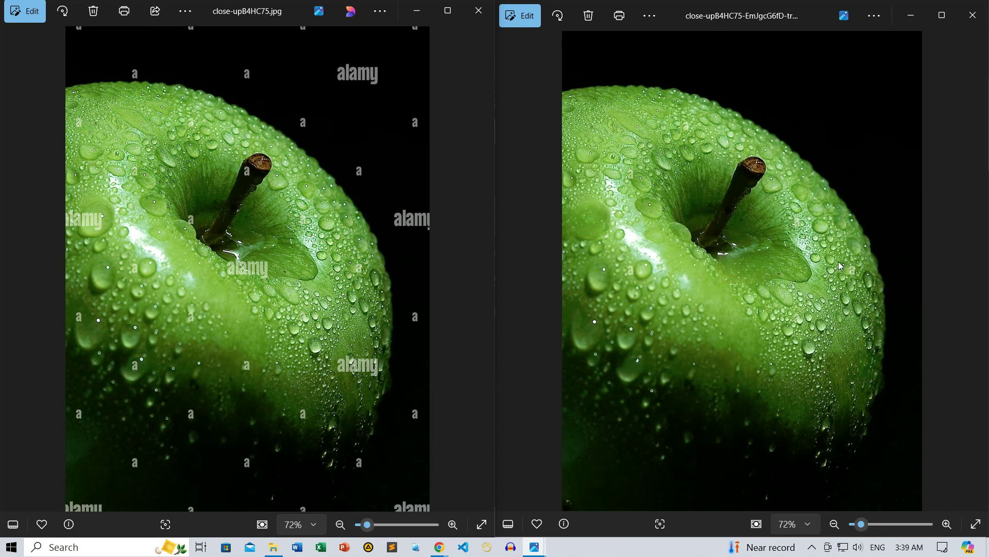
scroll(276, 236, "down", 1)
scroll(718, 227, "up", 2)
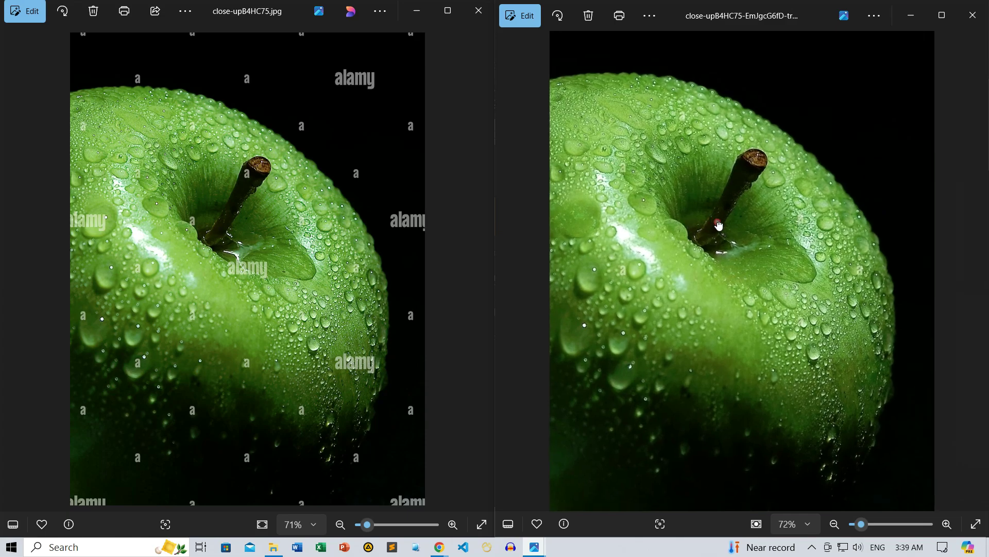
mouse_move(862, 526)
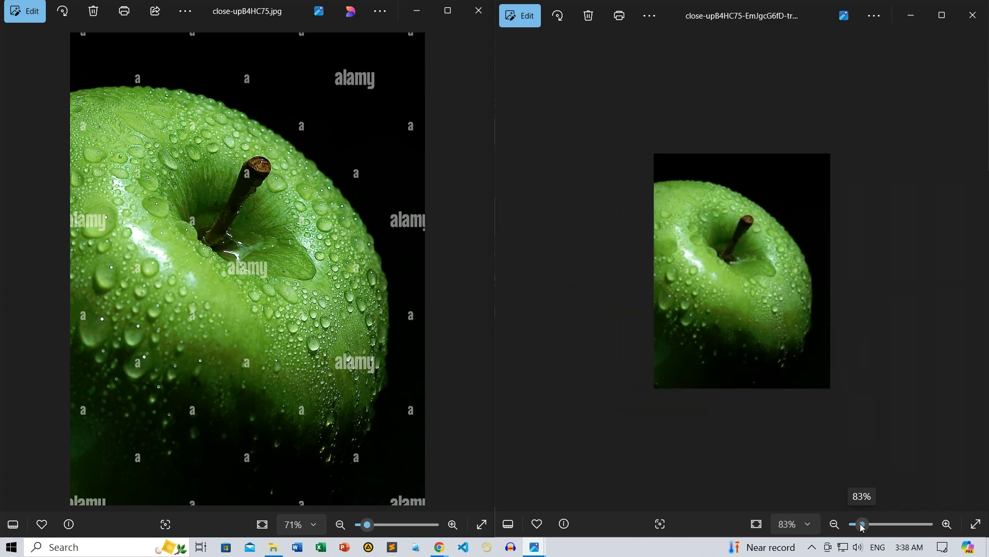